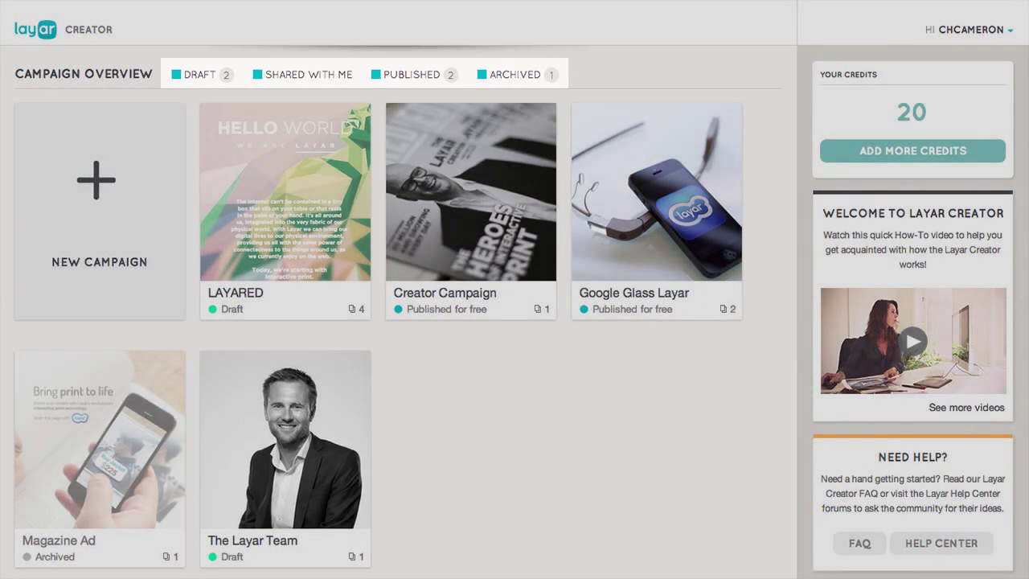
click(195, 74)
click(409, 75)
click(522, 74)
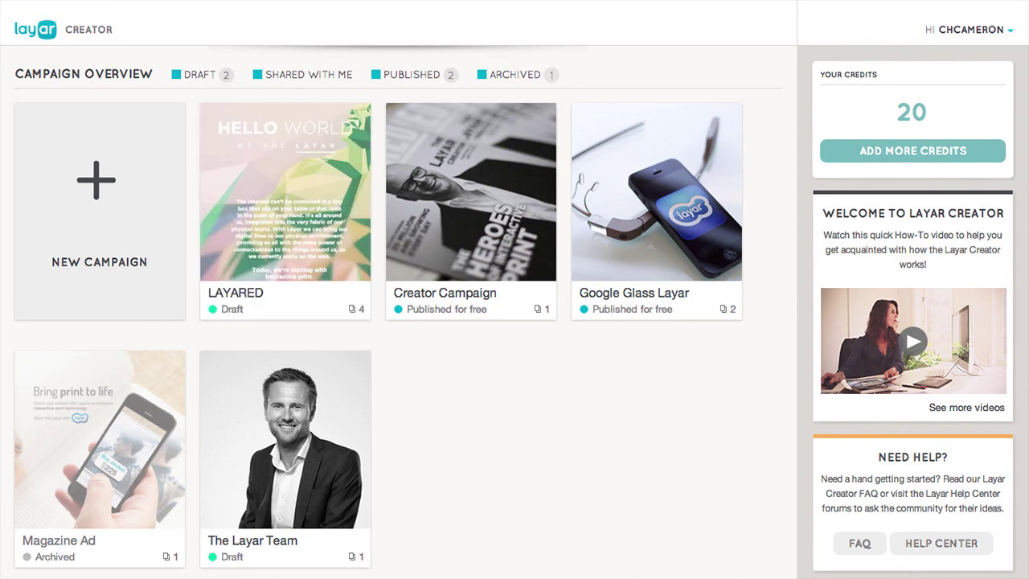
Create a new campaign titled "Layar Magazine" with the campaign type Magazine.
mouse_move(471, 300)
click(98, 184)
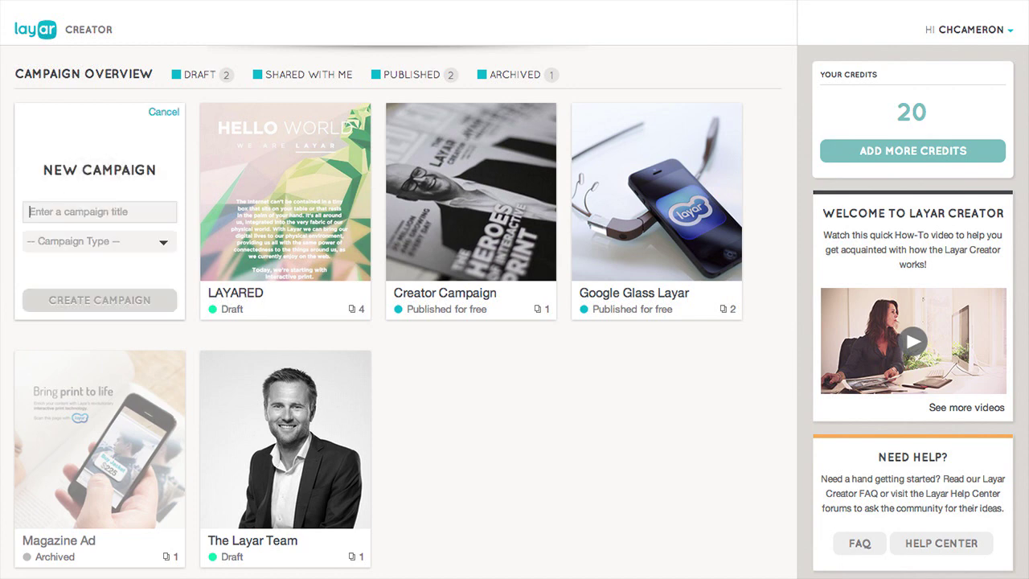
text(Layar Magazine)
click(99, 241)
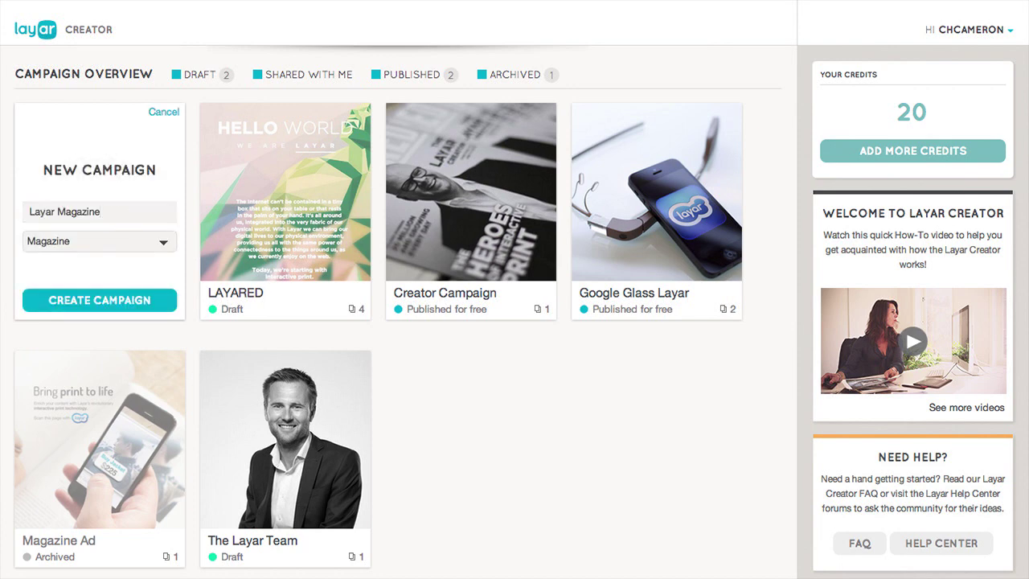
click(97, 299)
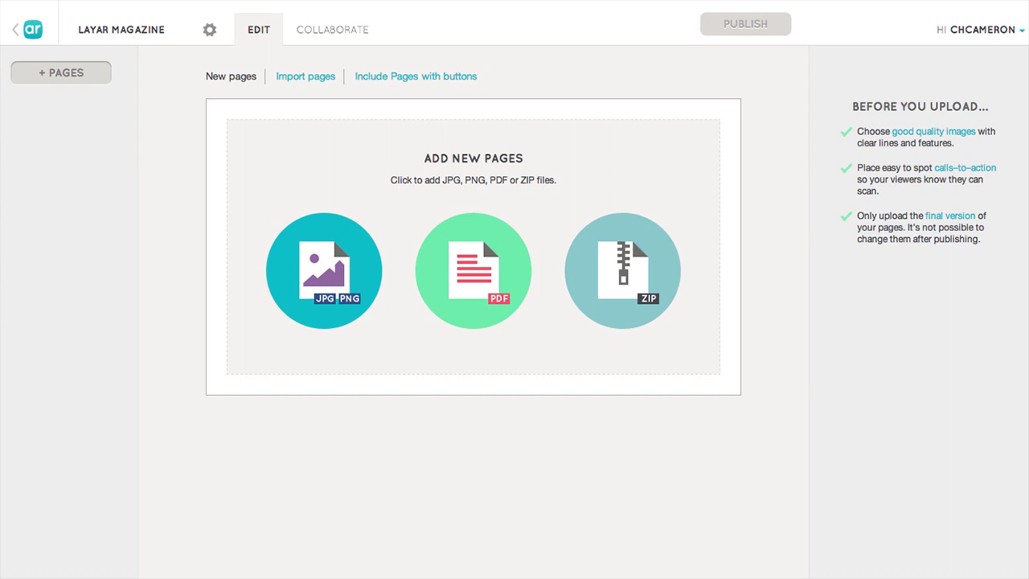
Upload Cover.jpg, Page1.jpg and Page2.jpg as new campaign pages and start editing them.
click(306, 75)
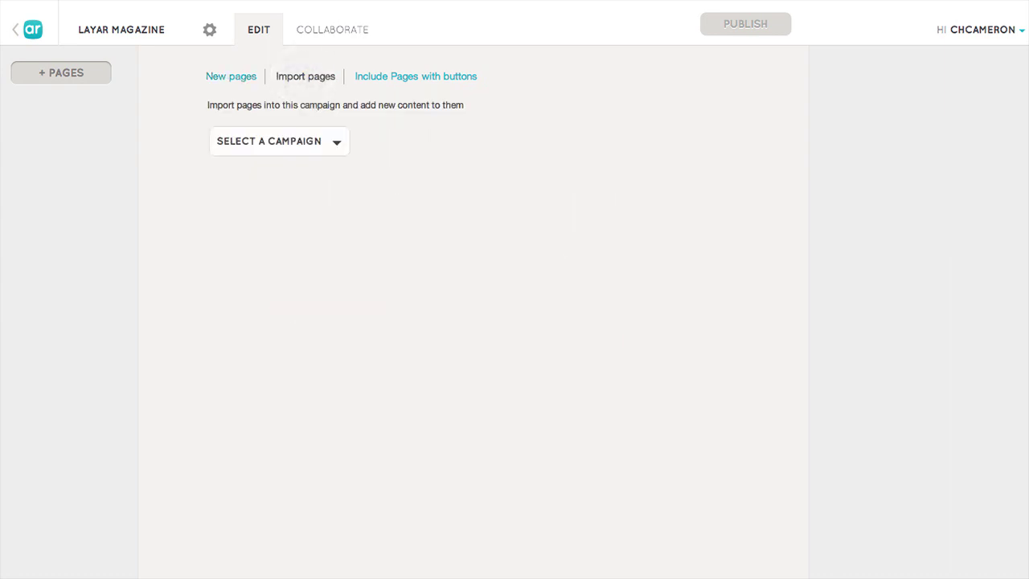
click(407, 75)
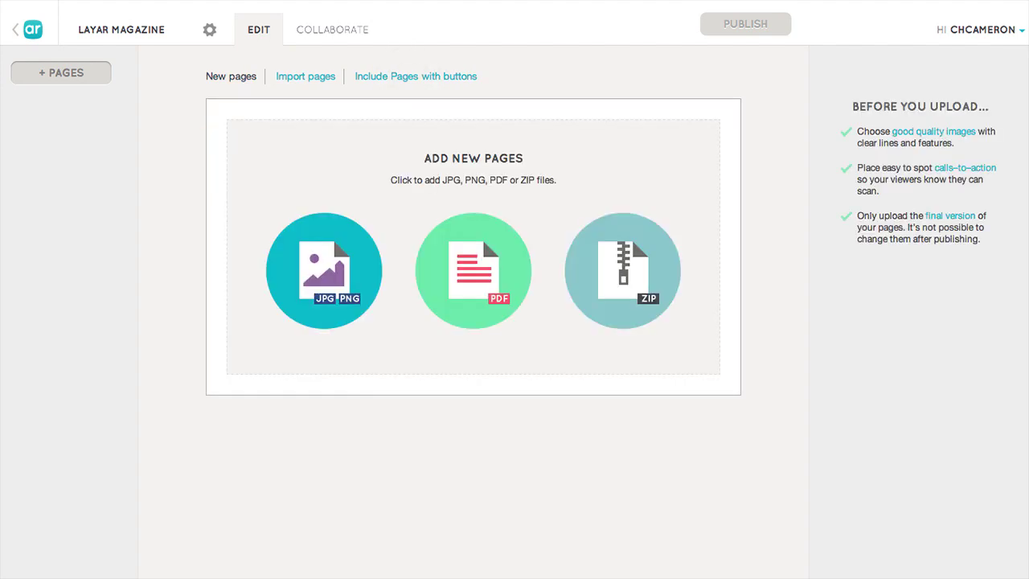
click(473, 160)
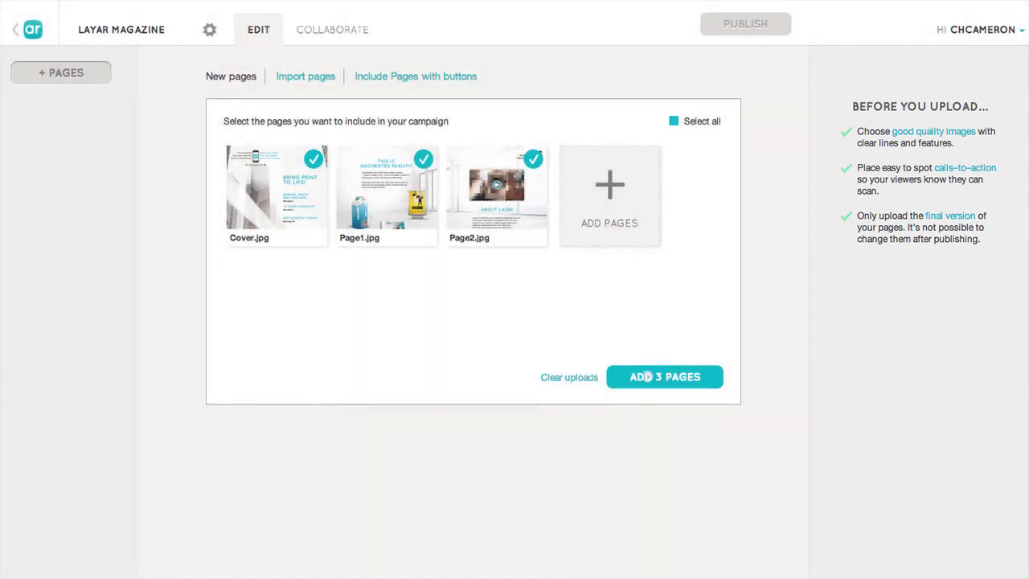
click(647, 376)
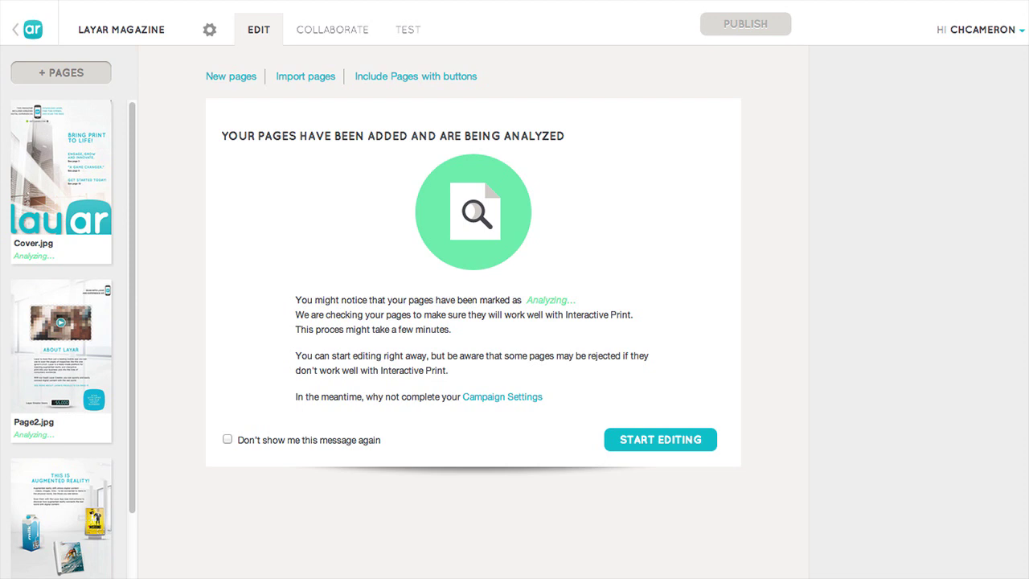
click(661, 439)
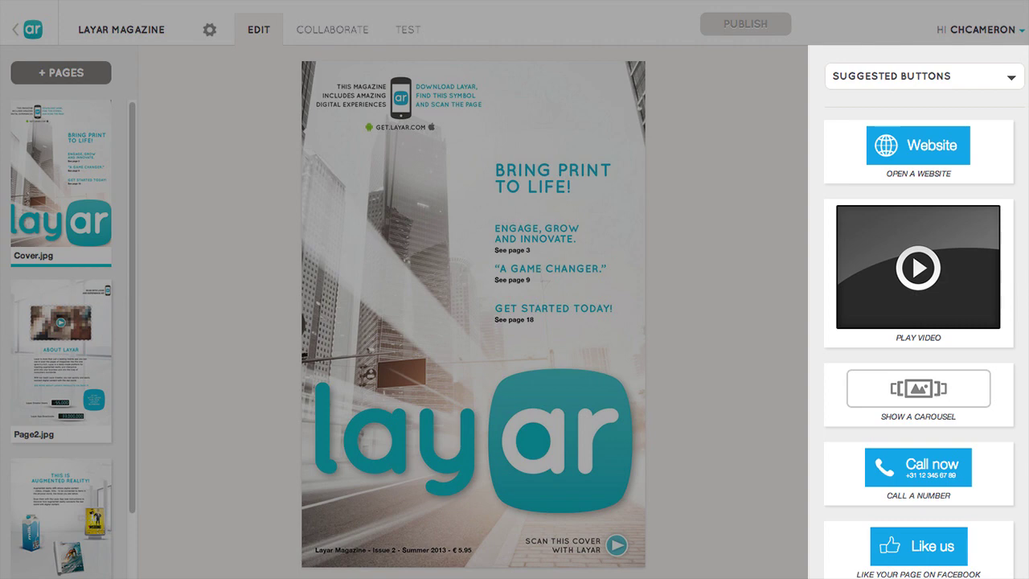
Place a video widget on the cover beside the "Bring print to life!" headline, linked to the copied YouTube URL, and save it.
click(1011, 77)
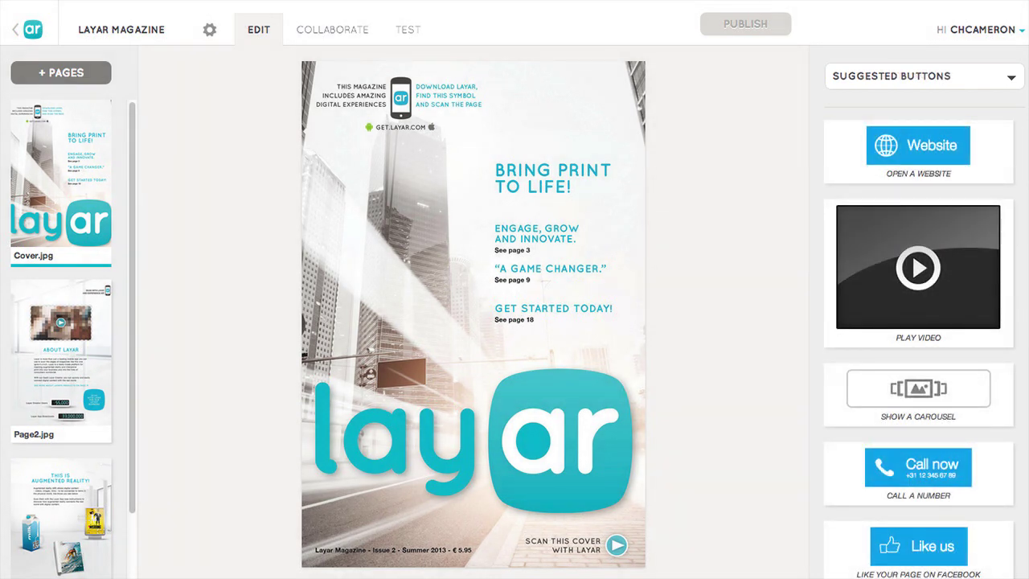
drag(918, 267, 396, 225)
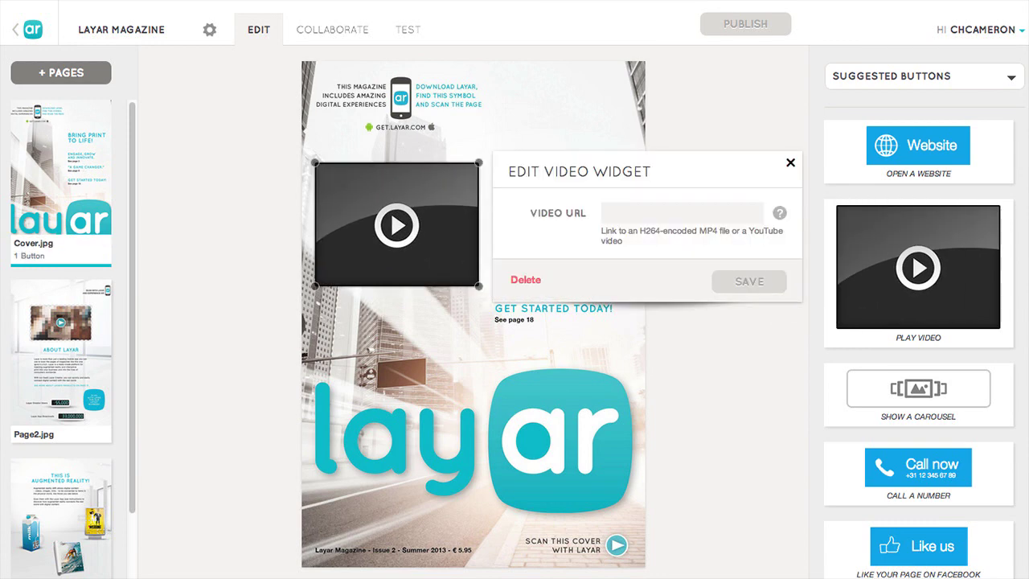
key(super+v)
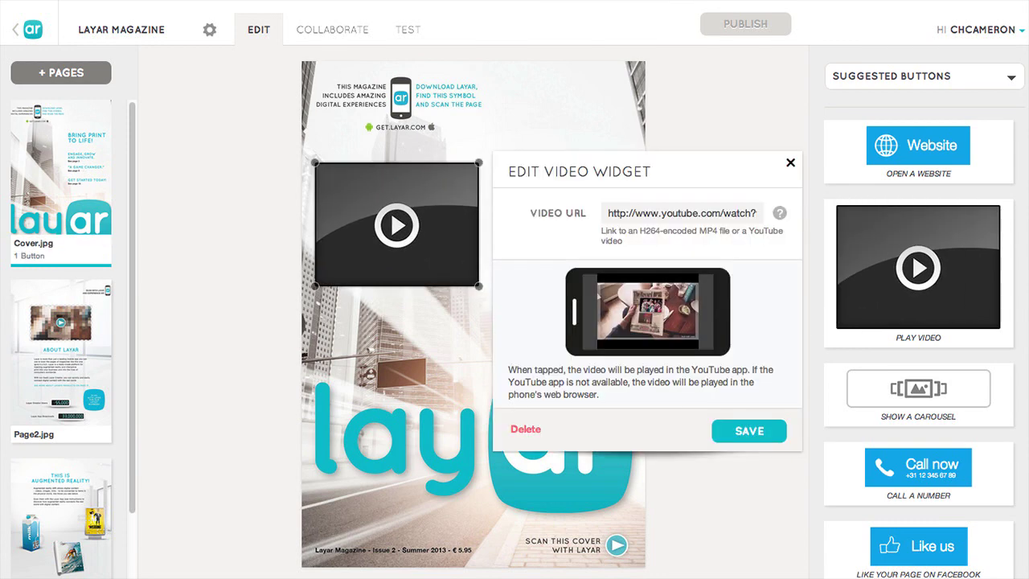
click(749, 431)
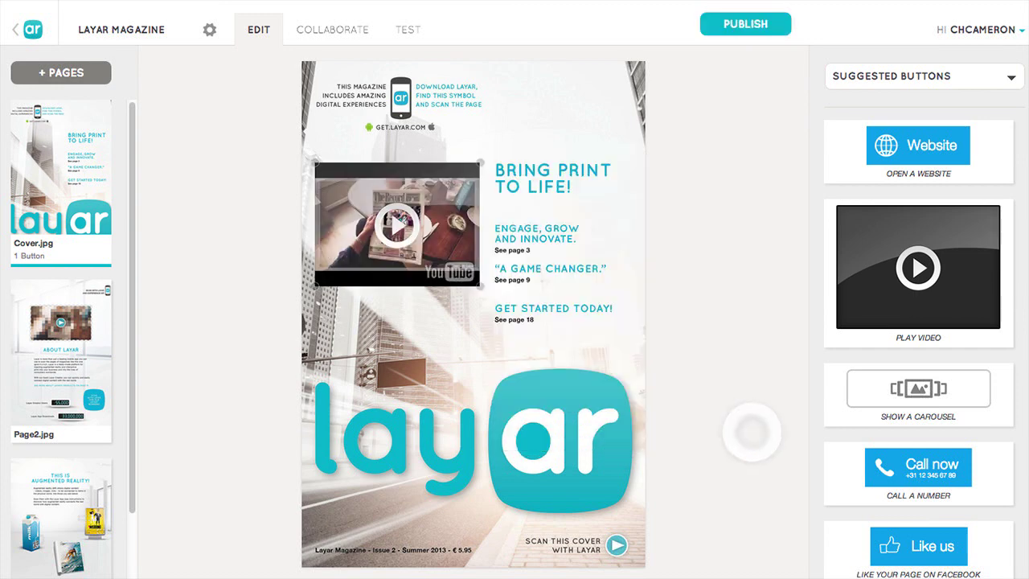
drag(917, 144, 397, 319)
text(http://www.layar.com/)
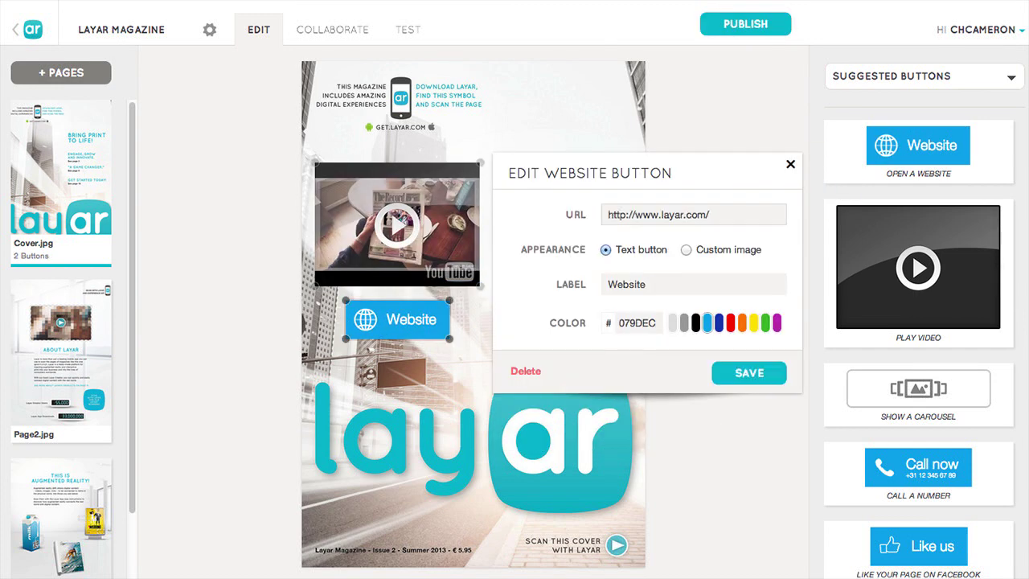
key(Tab)
text(Layar.com)
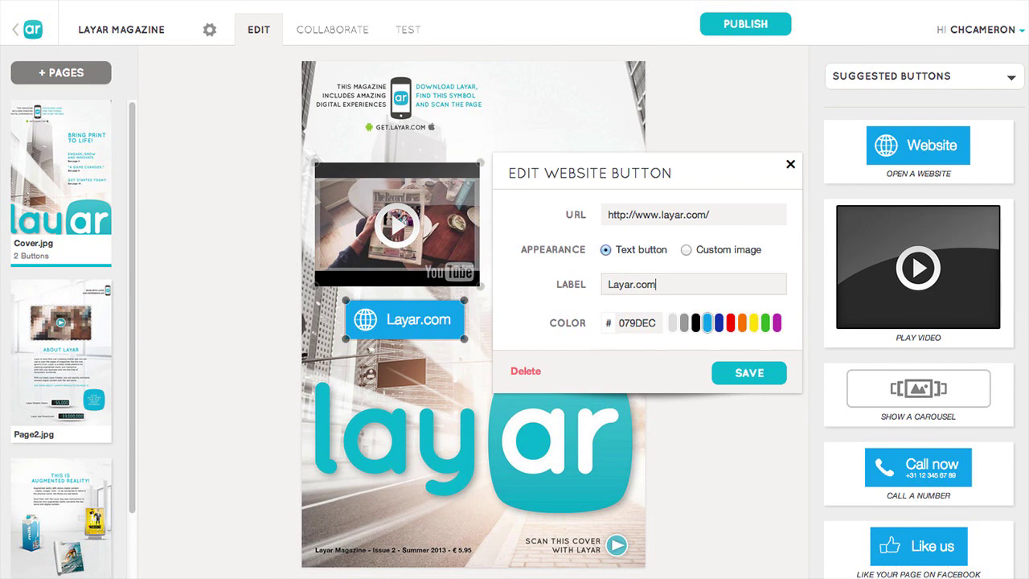
click(748, 371)
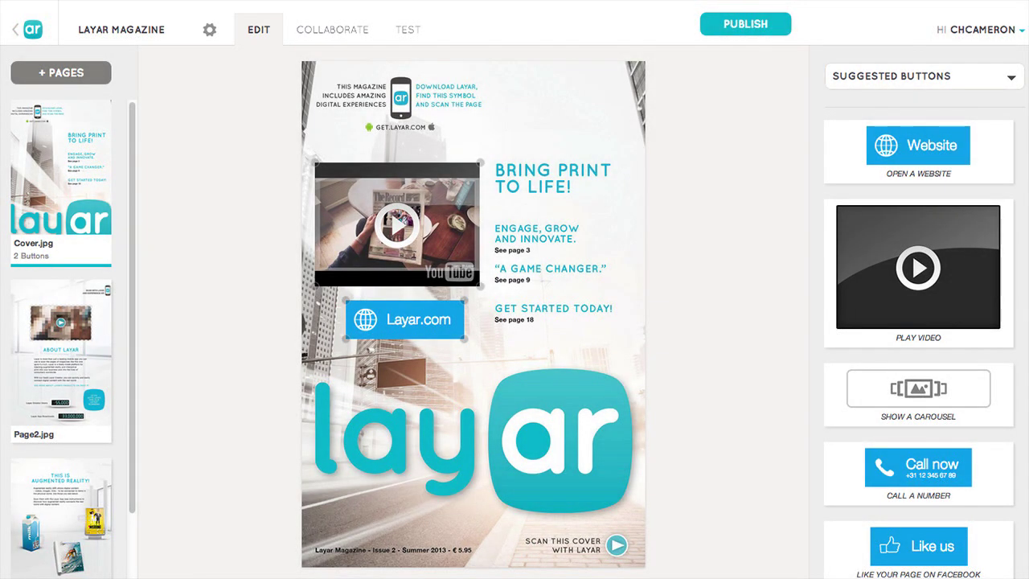
Upload the "ar" logo as the display icon in the campaign settings.
click(209, 30)
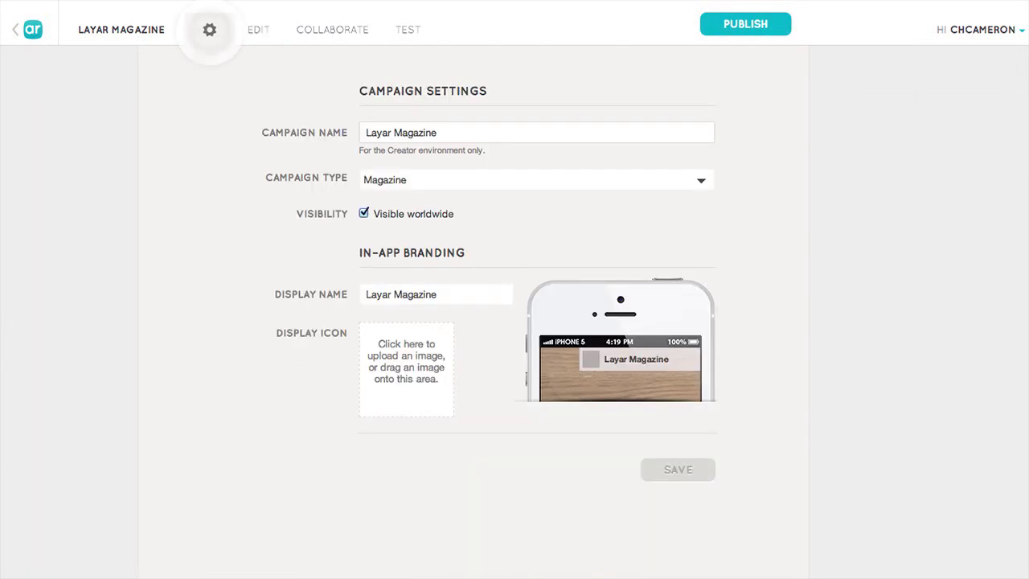
click(408, 367)
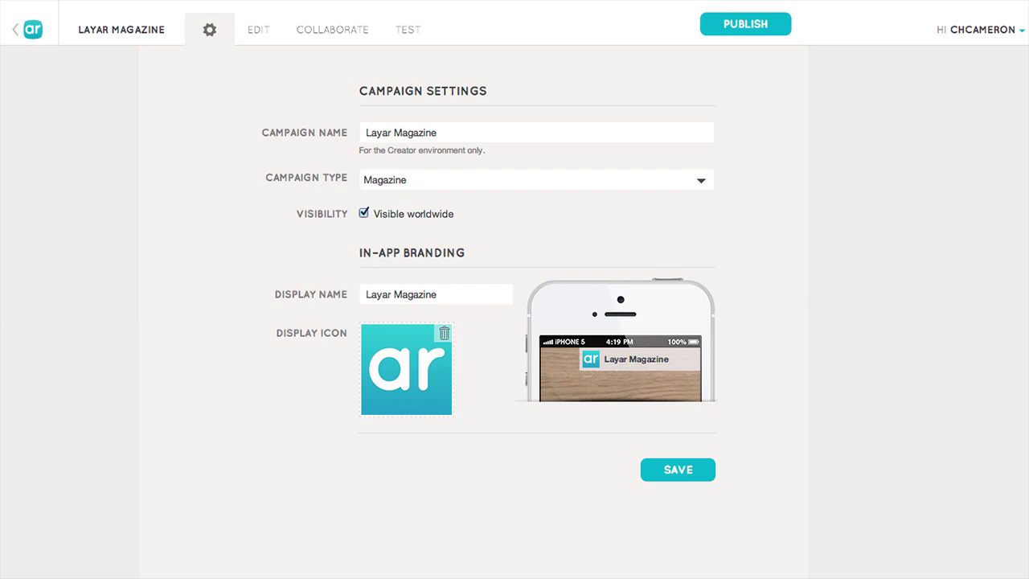
Review the collaboration options, preview the cover and Page2.jpg in test mode, and return to editing.
click(332, 29)
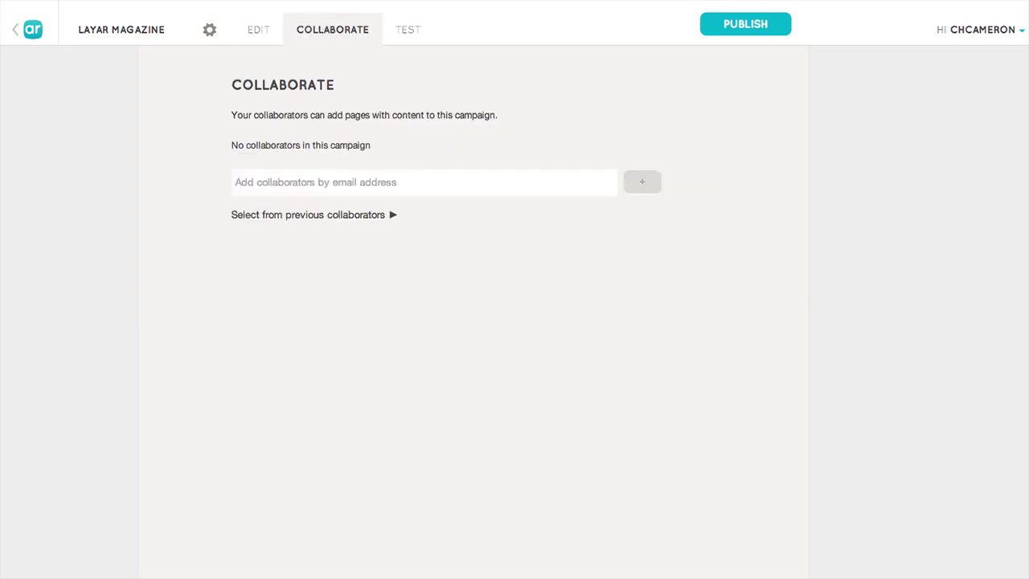
click(408, 29)
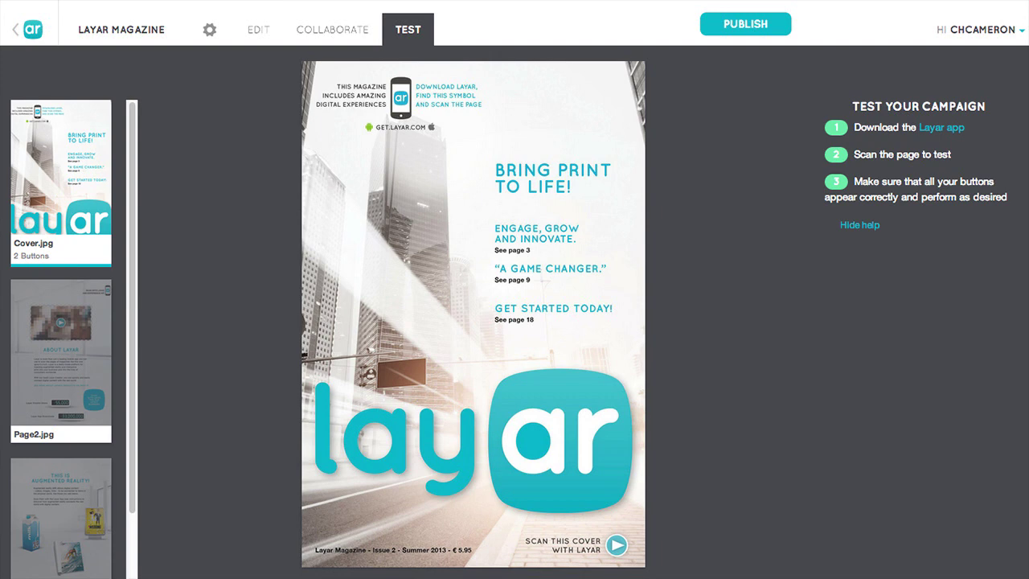
click(63, 307)
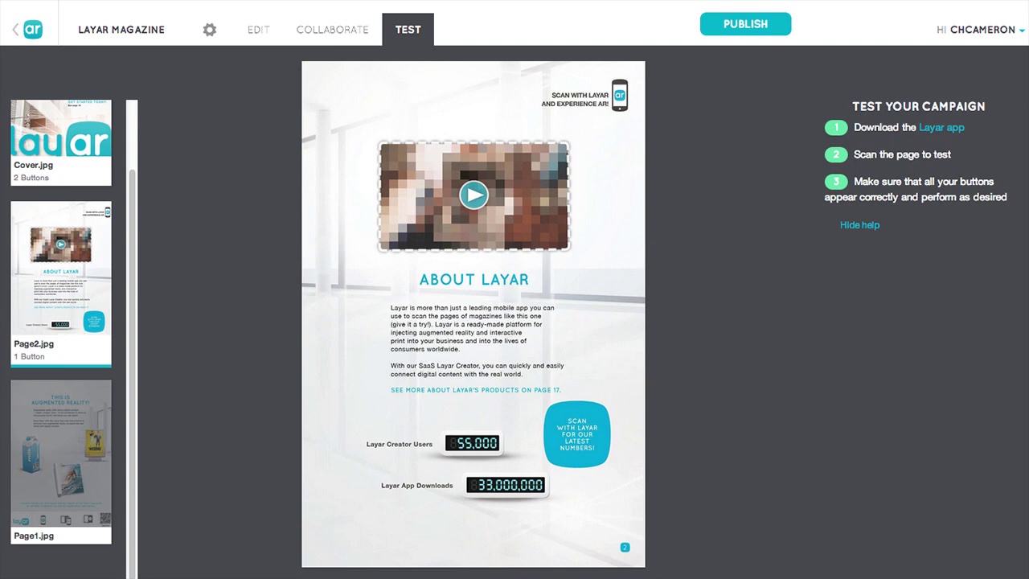
click(258, 30)
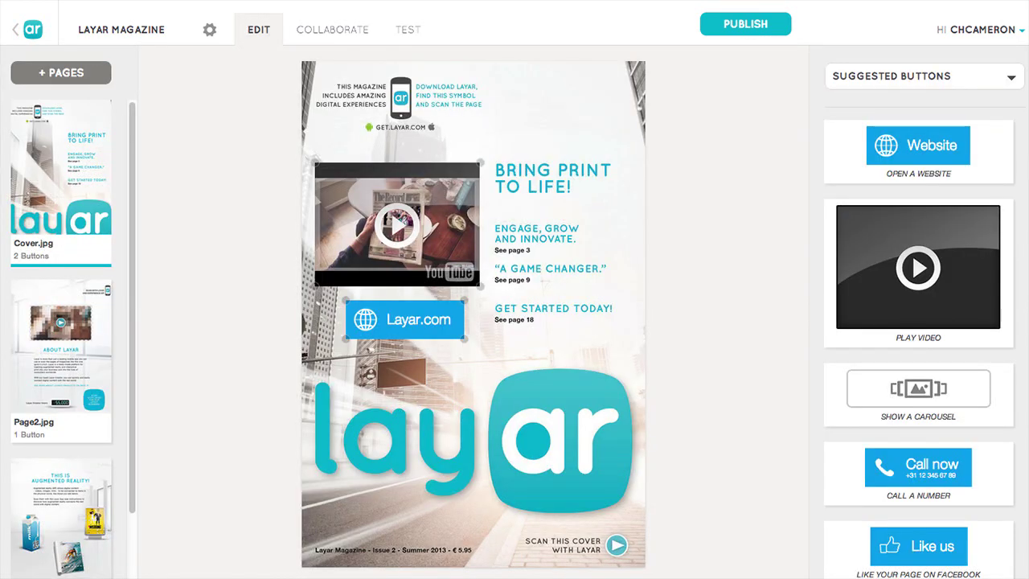
Publish the campaign with the 1-page purchase and make public a promotion page with Cover.jpg, Page2.jpg and the message "Check out the all new Layar Magazine!".
click(745, 23)
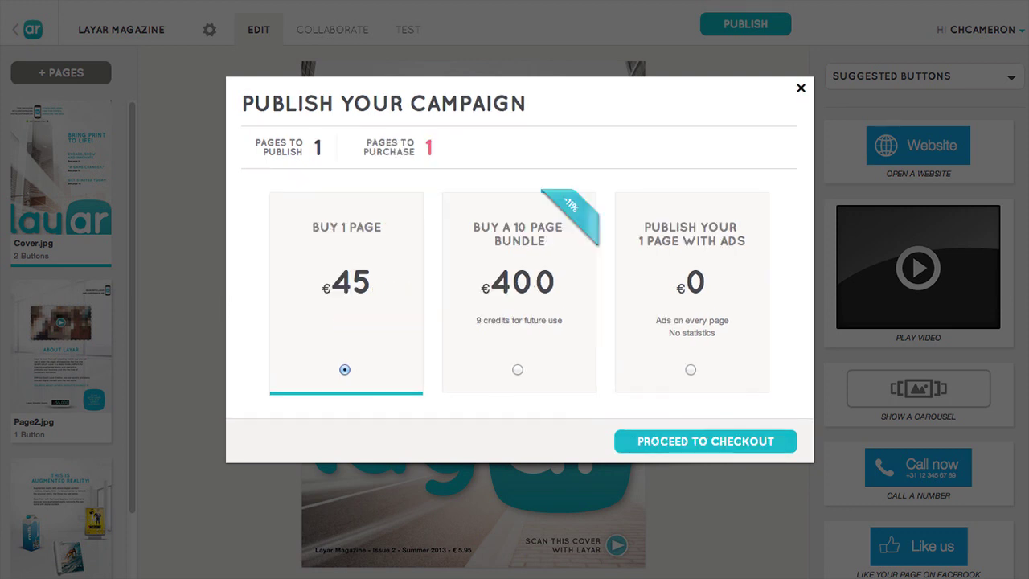
click(701, 440)
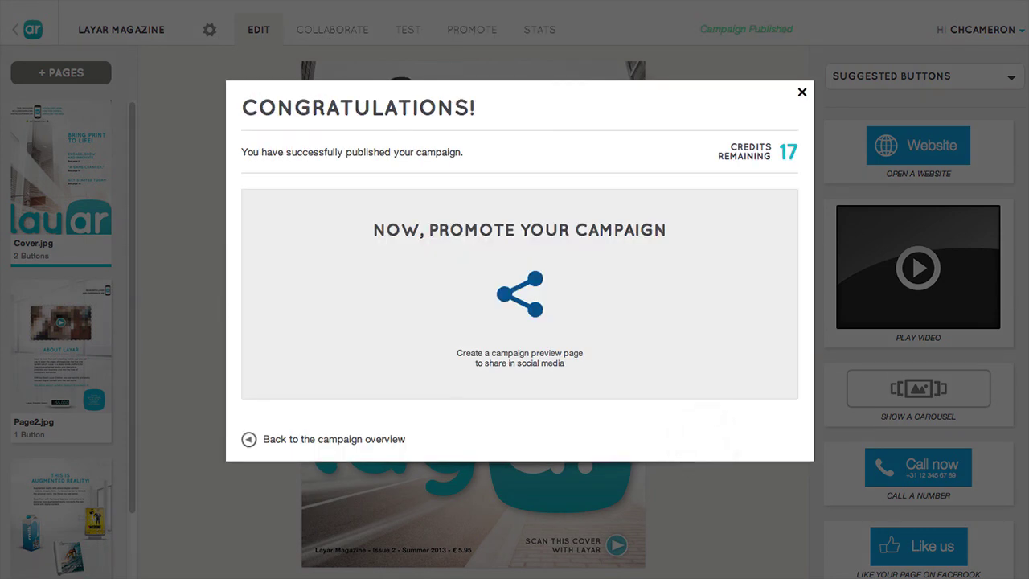
click(472, 29)
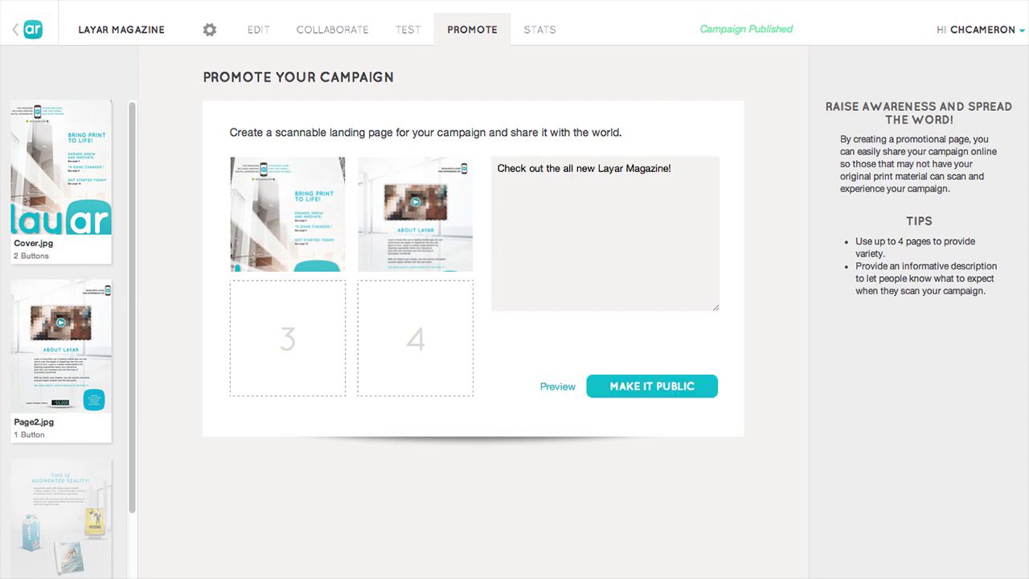
click(652, 386)
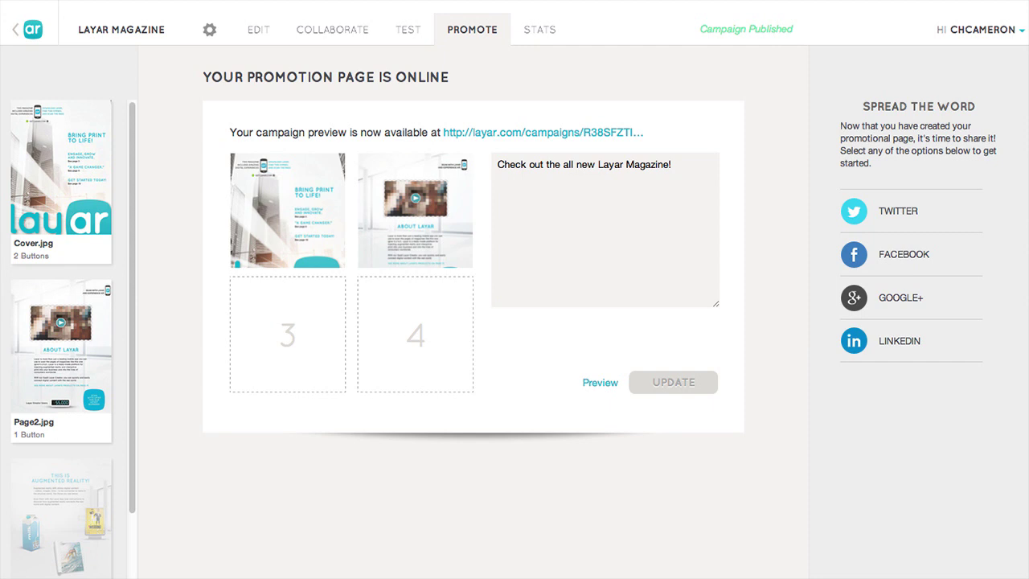
Check the campaign's statistics and archive Layar Magazine from the campaign overview.
click(540, 29)
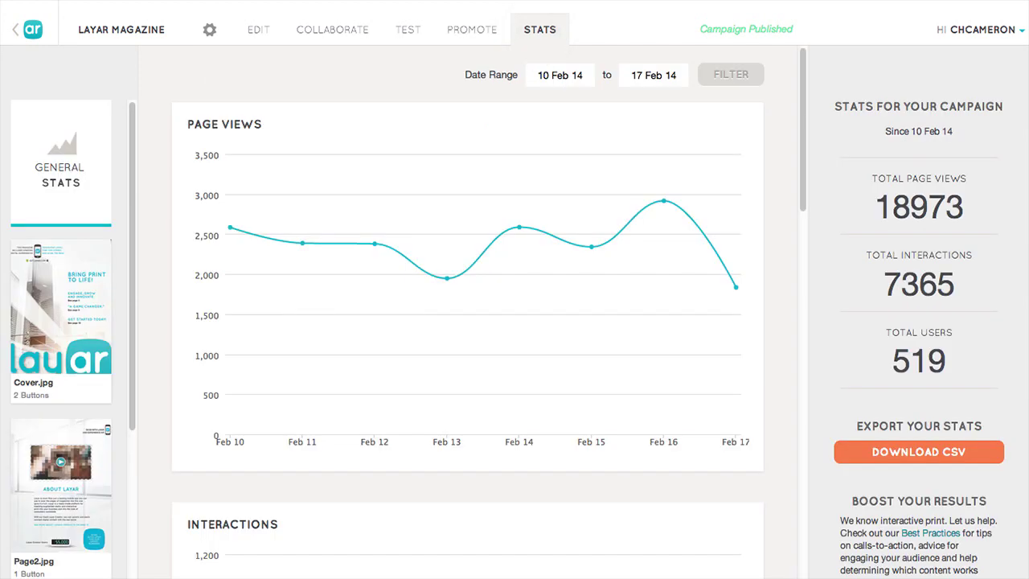
click(32, 29)
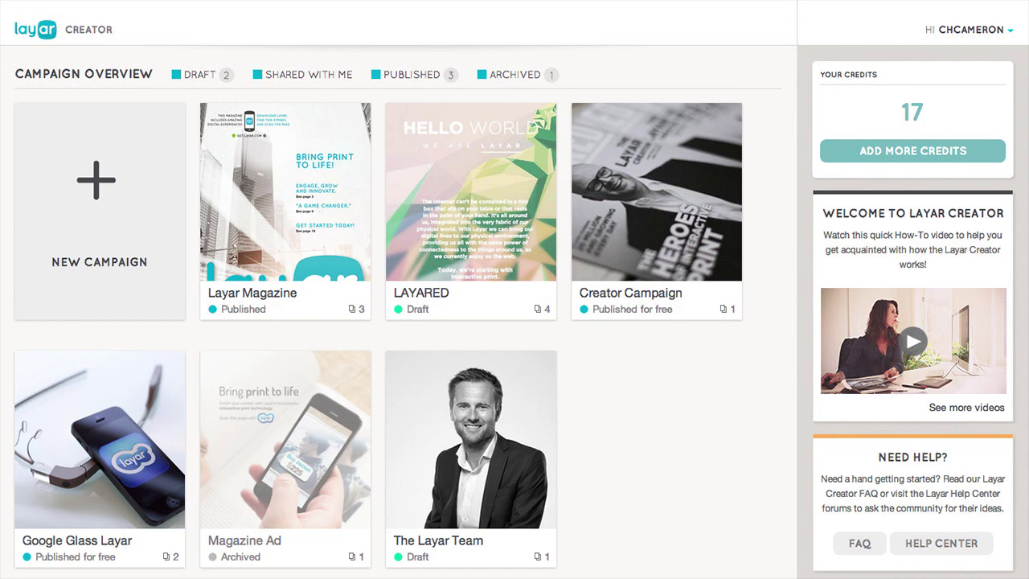
mouse_move(285, 210)
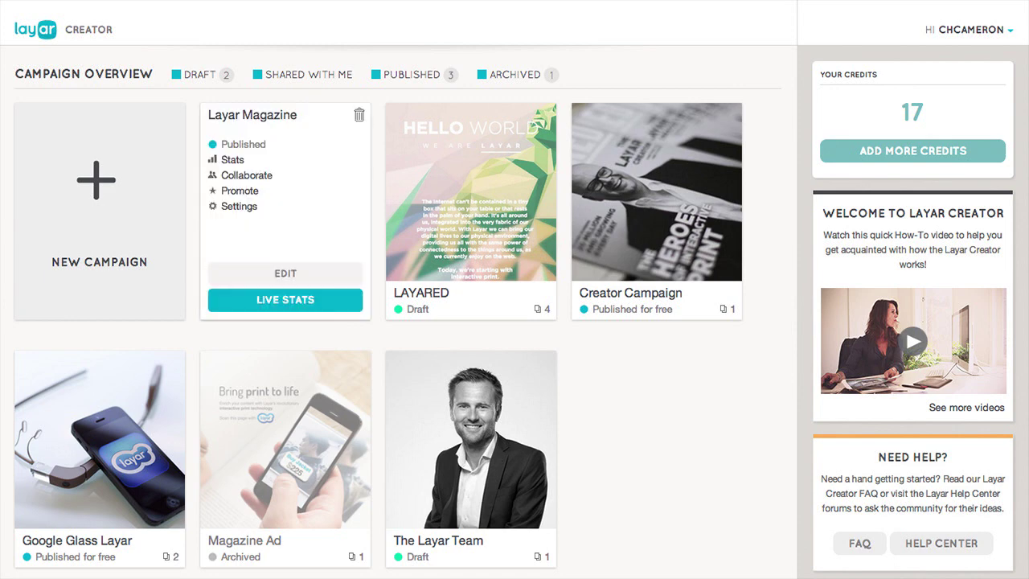
click(359, 114)
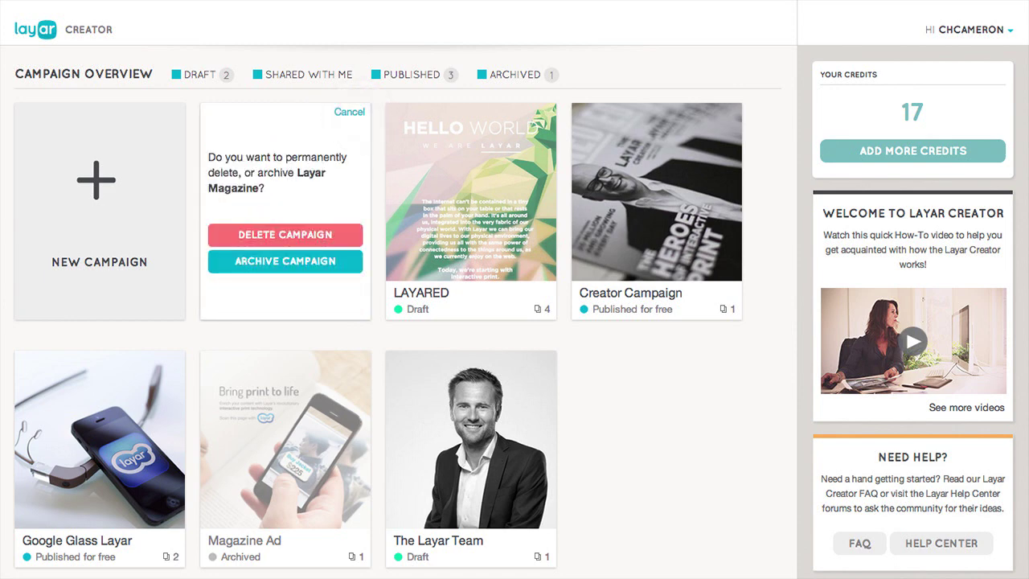
click(280, 261)
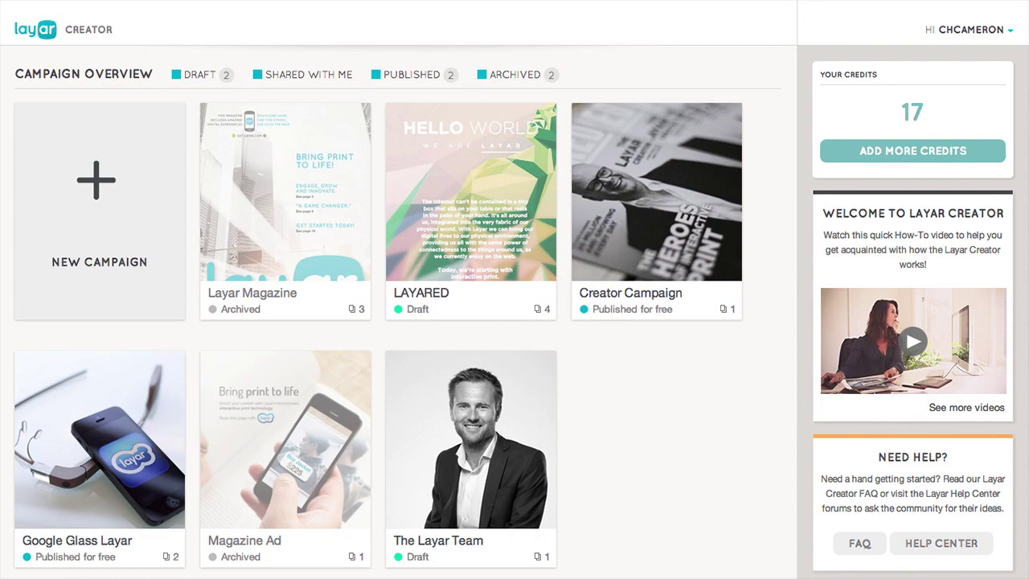
Select one 10-page bundle for the purchase of additional page credits.
click(913, 152)
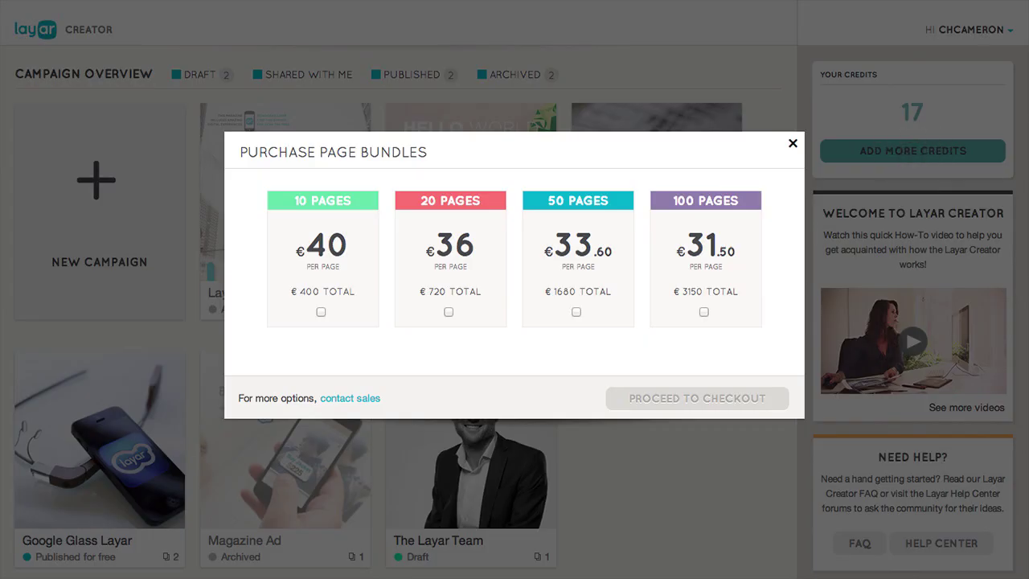
click(321, 311)
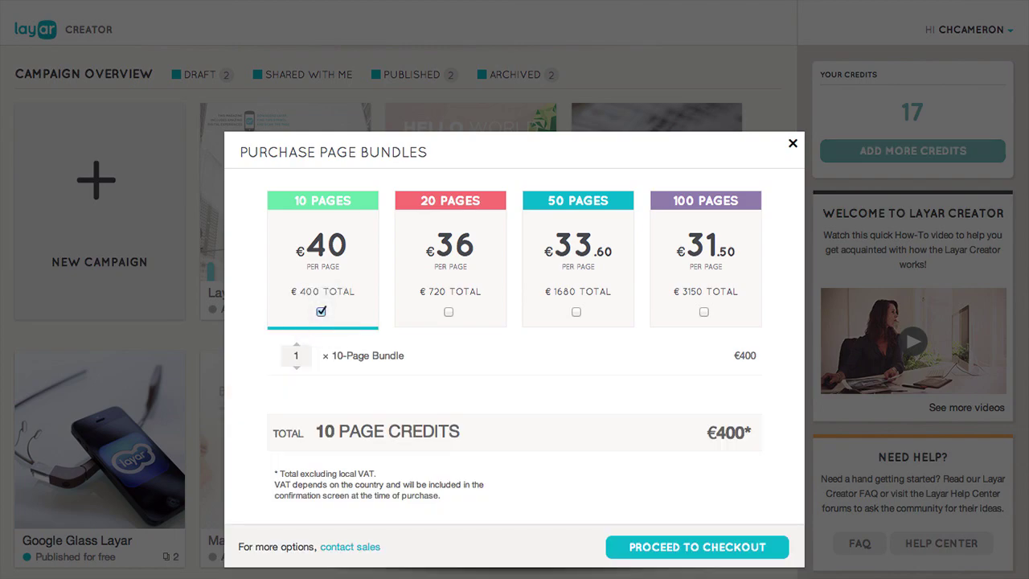